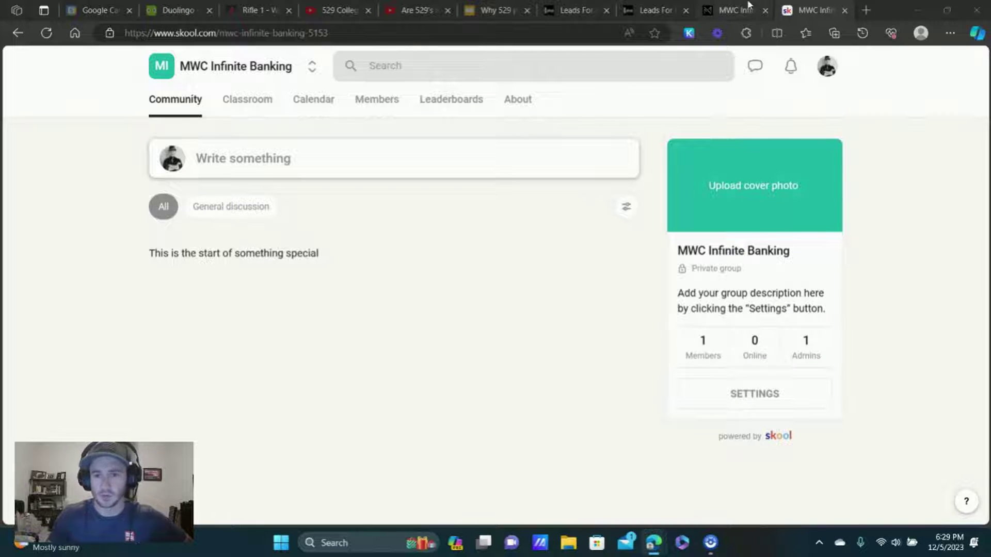
Compare the other community's two Learning courses with Skool's Test course, then return to its home feed.
click(731, 7)
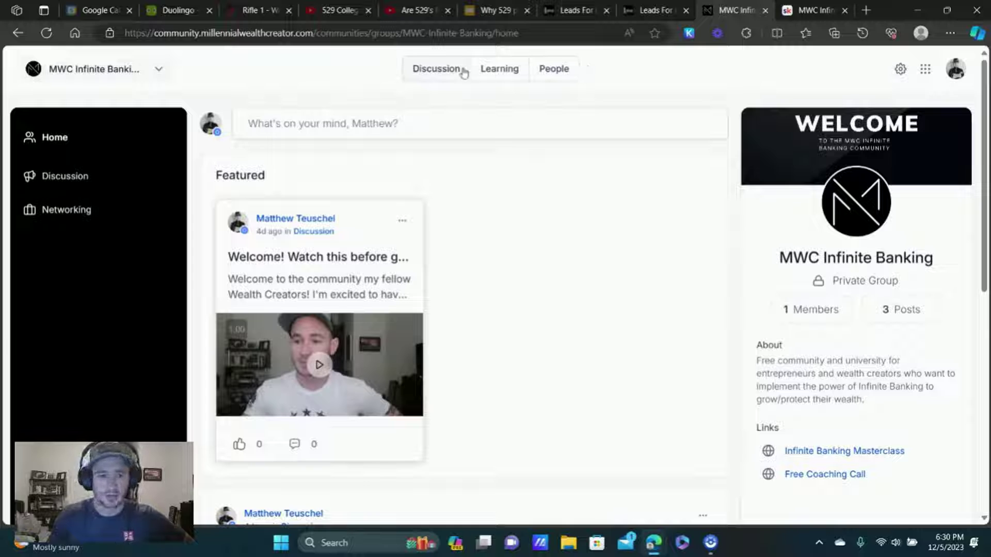
click(499, 75)
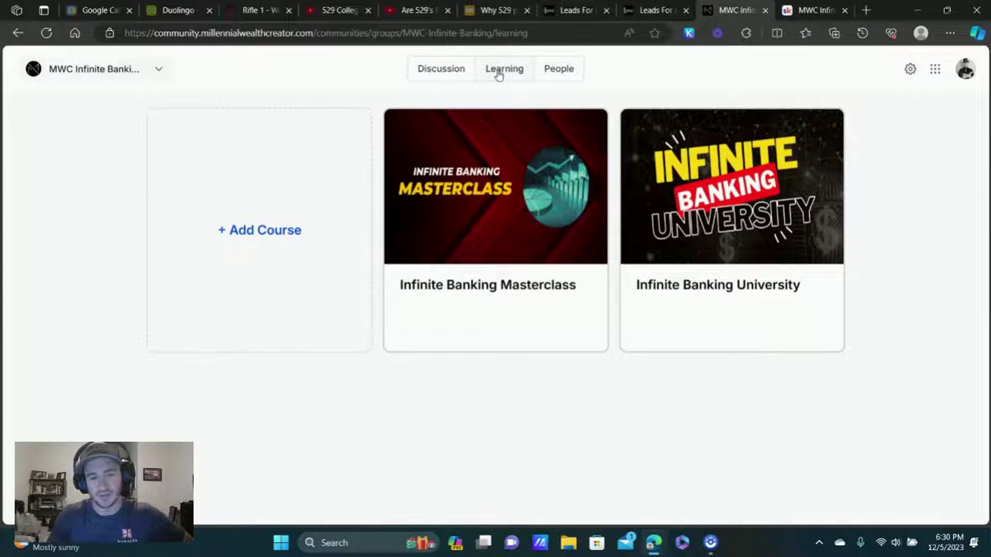
click(797, 8)
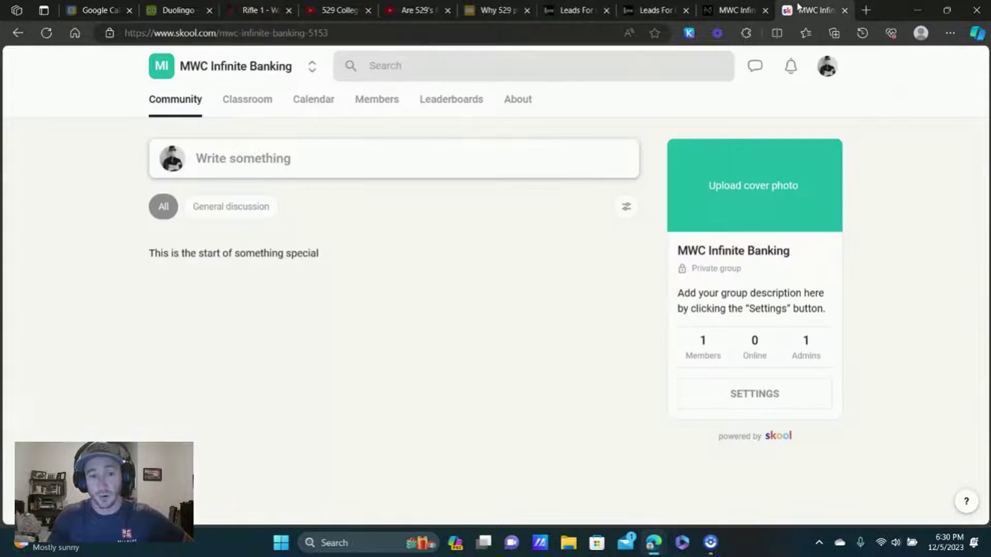
click(249, 102)
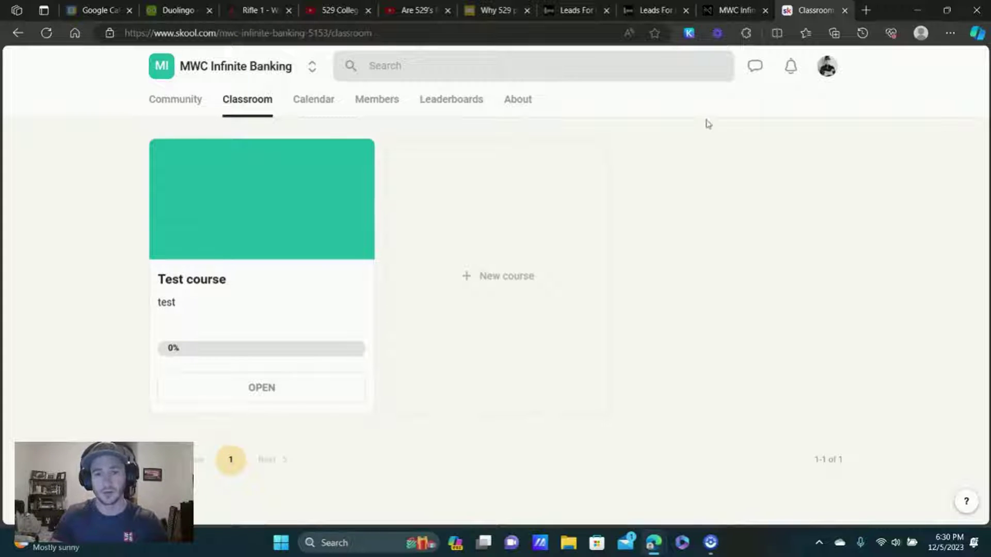
click(742, 7)
click(449, 71)
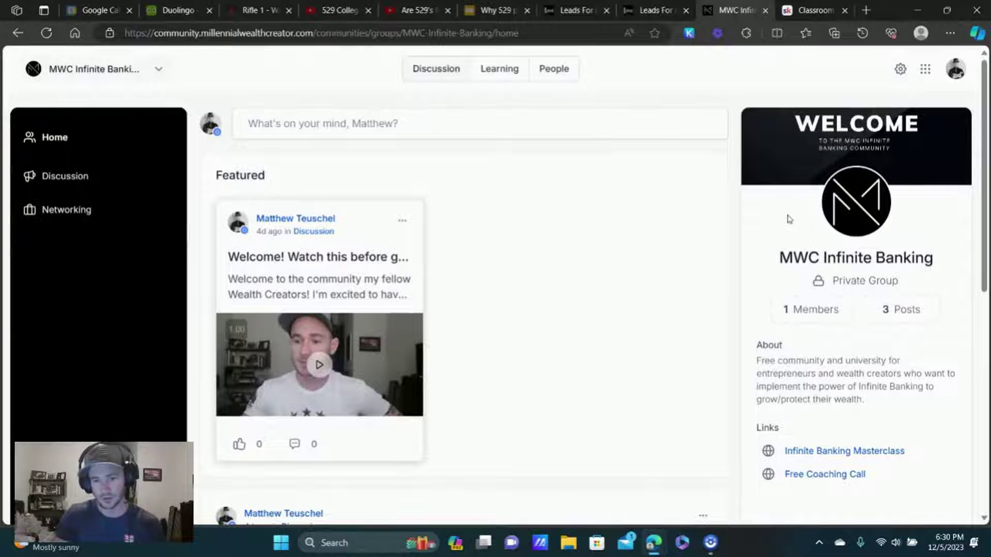
Scroll through the GoHighLevel home feed posts, then open the Skool group's settings from its Community feed.
scroll(799, 237, down, 3)
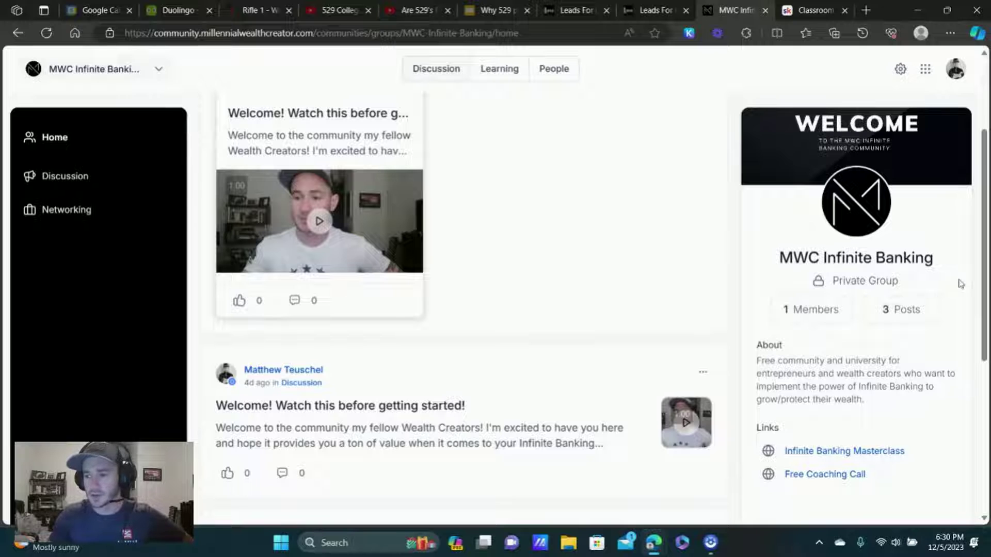
click(819, 5)
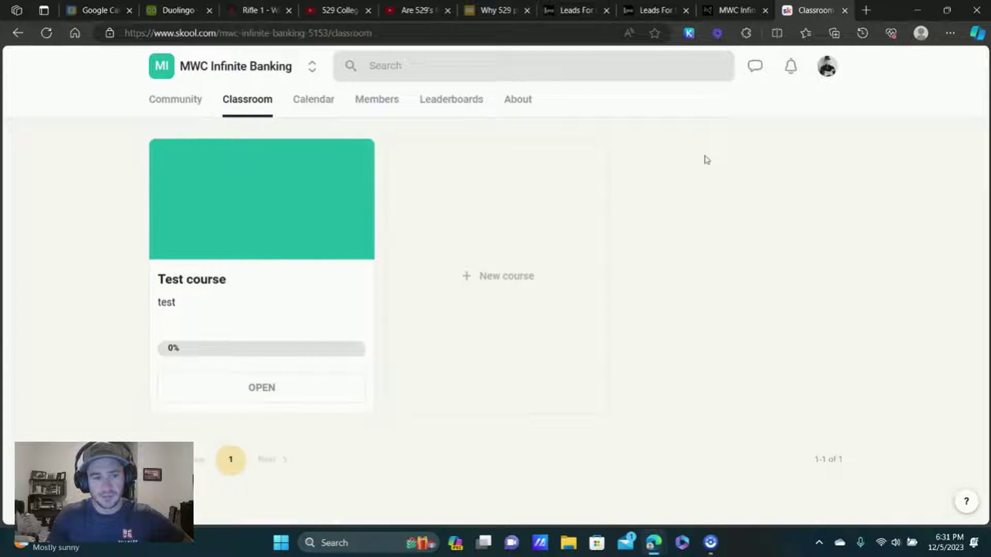
click(201, 103)
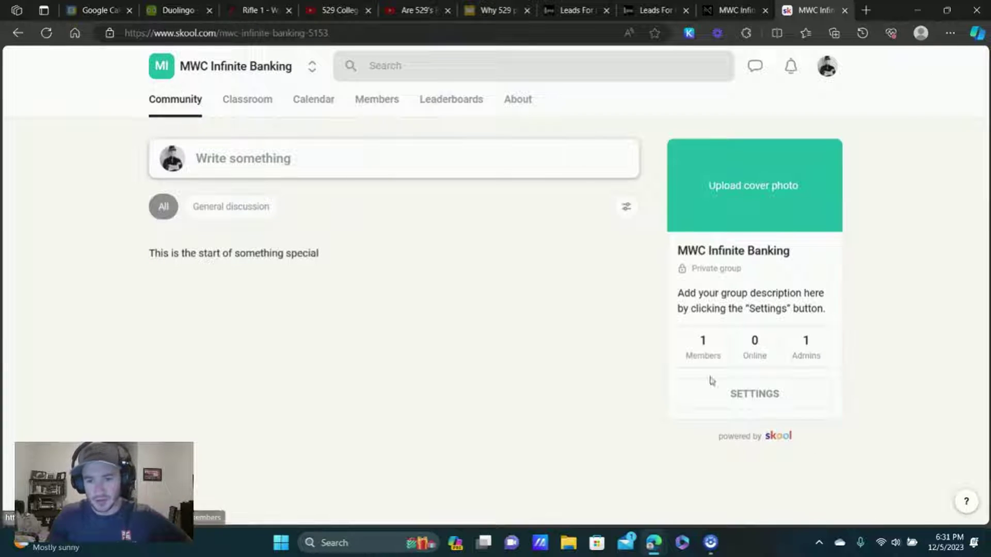
click(751, 405)
click(194, 403)
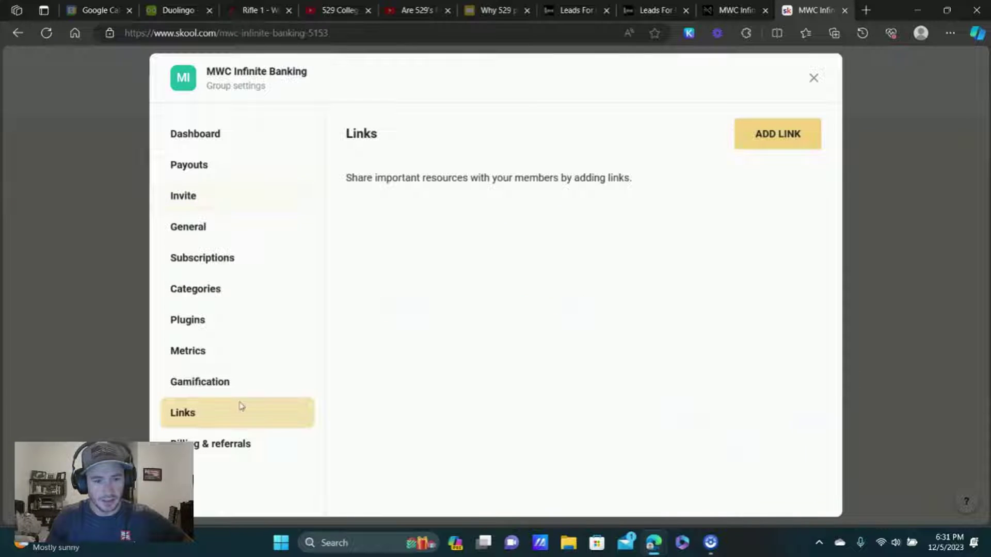
click(779, 135)
click(382, 179)
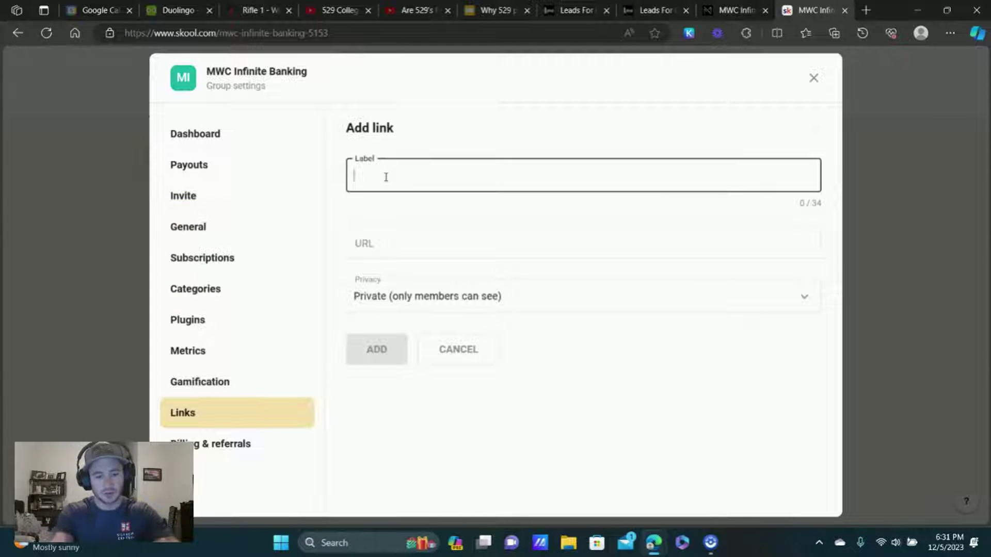
text(test)
click(401, 239)
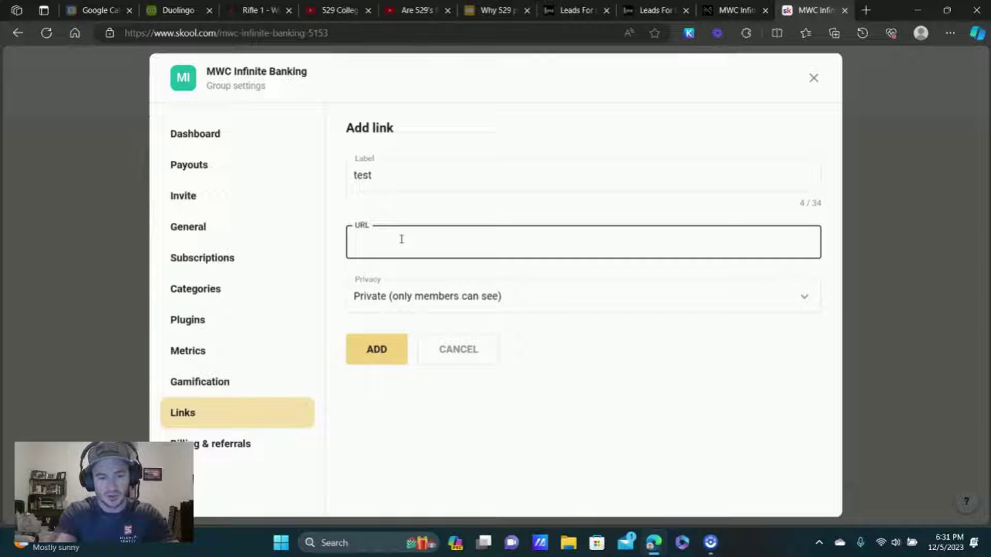
text(https://google.com)
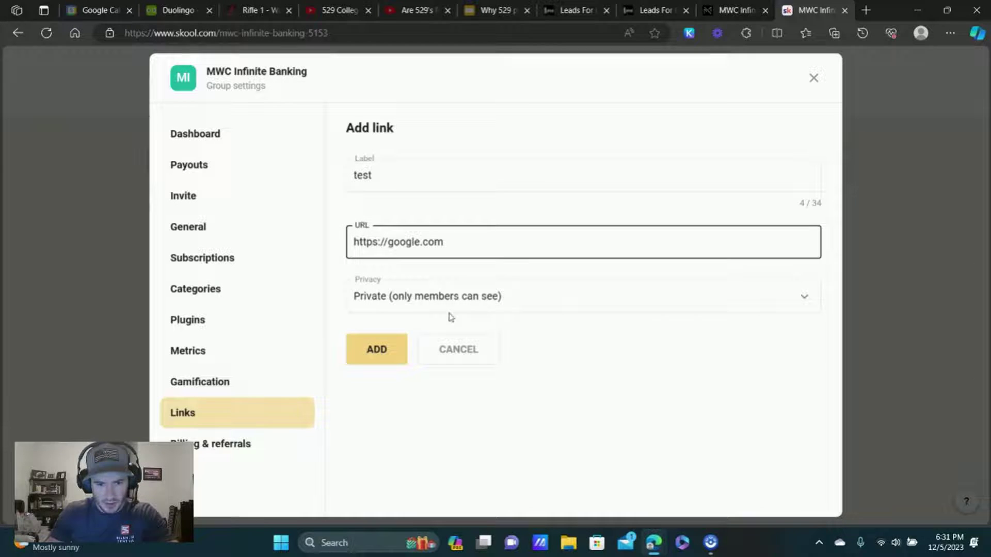
click(370, 355)
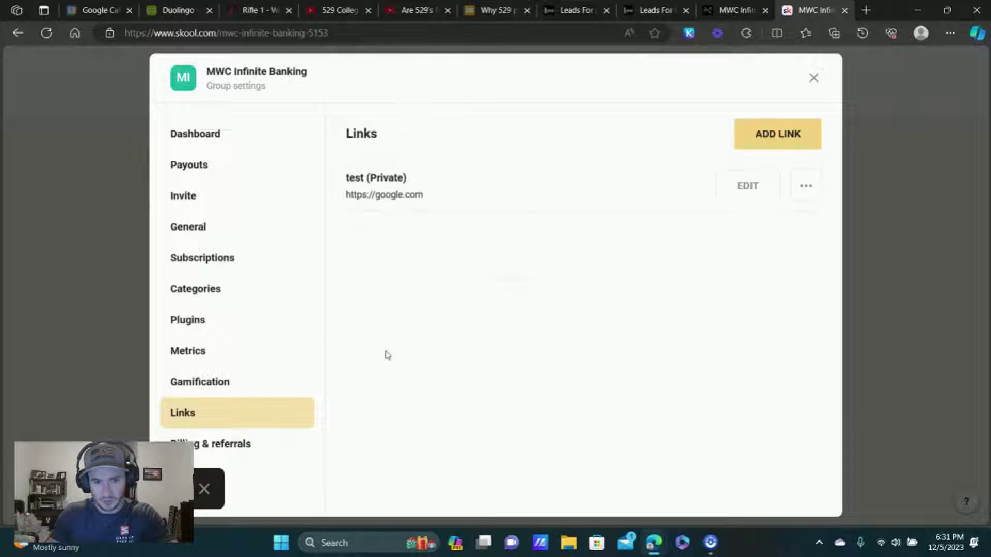
Close the settings, reload to show the new link, and go to GoHighLevel's Community Groups.
click(814, 78)
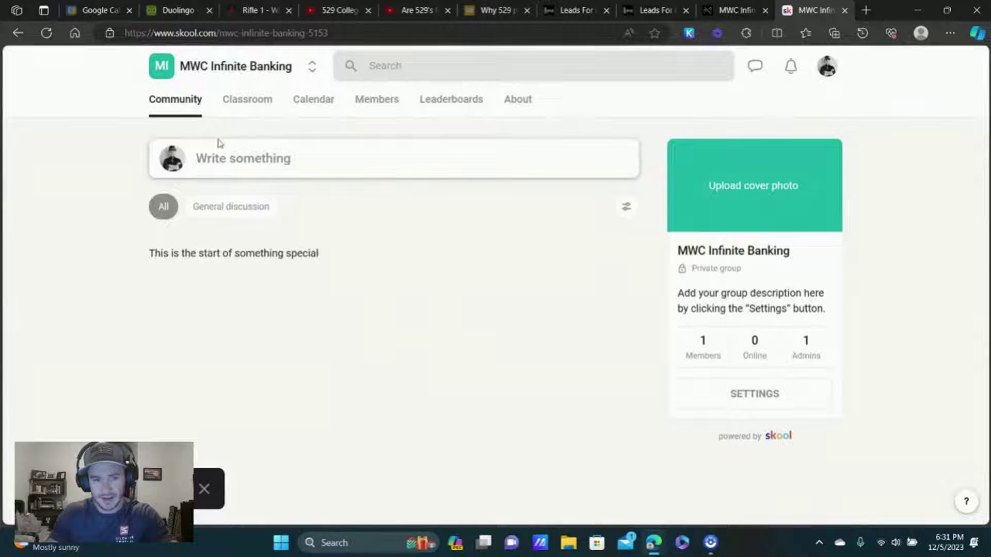
click(46, 32)
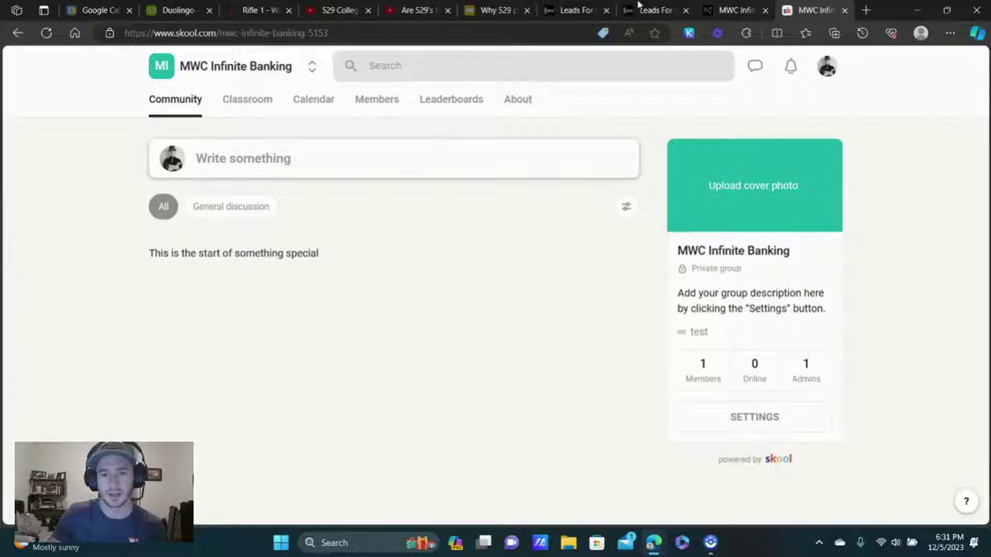
click(665, 6)
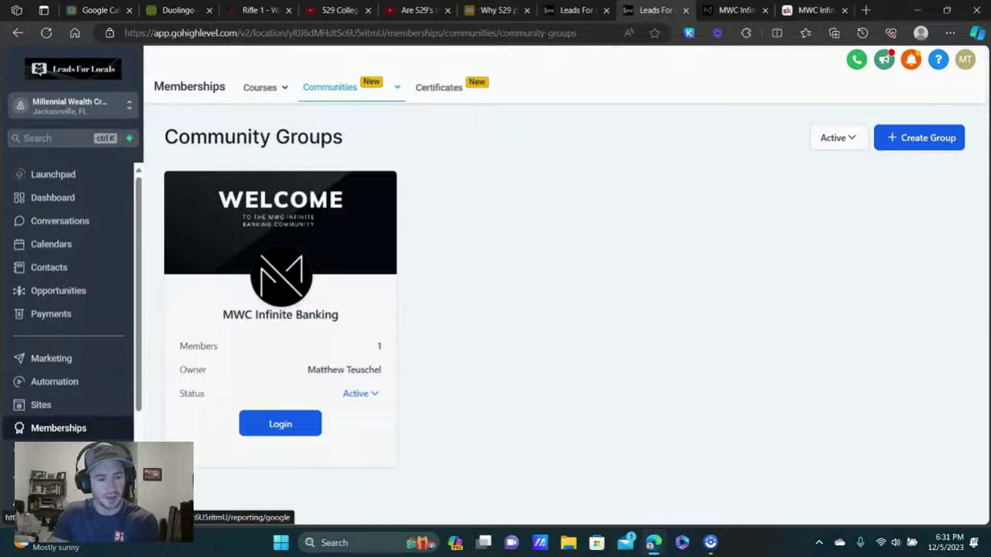
Review the three membership course products under GoHighLevel's Courses Products, then return to Skool.
click(284, 88)
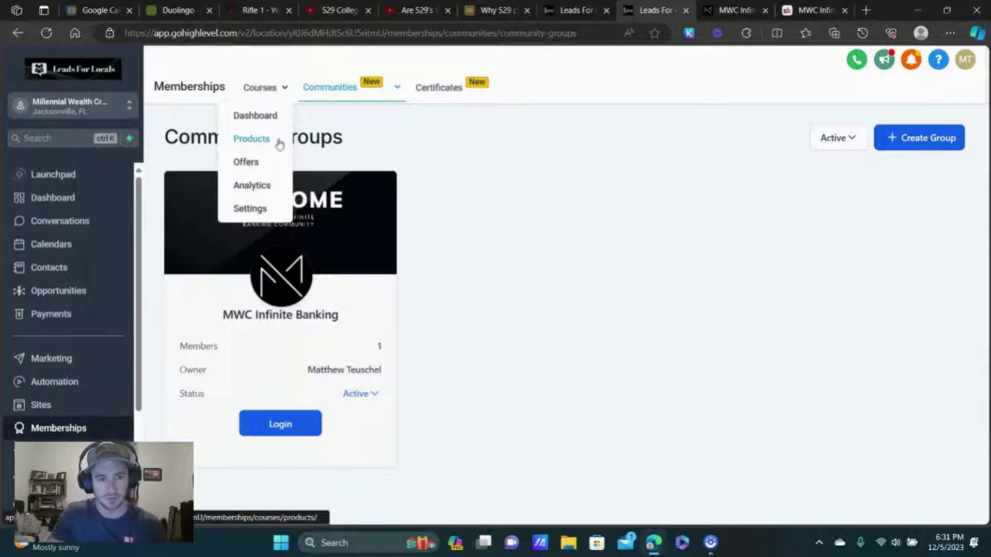
click(251, 138)
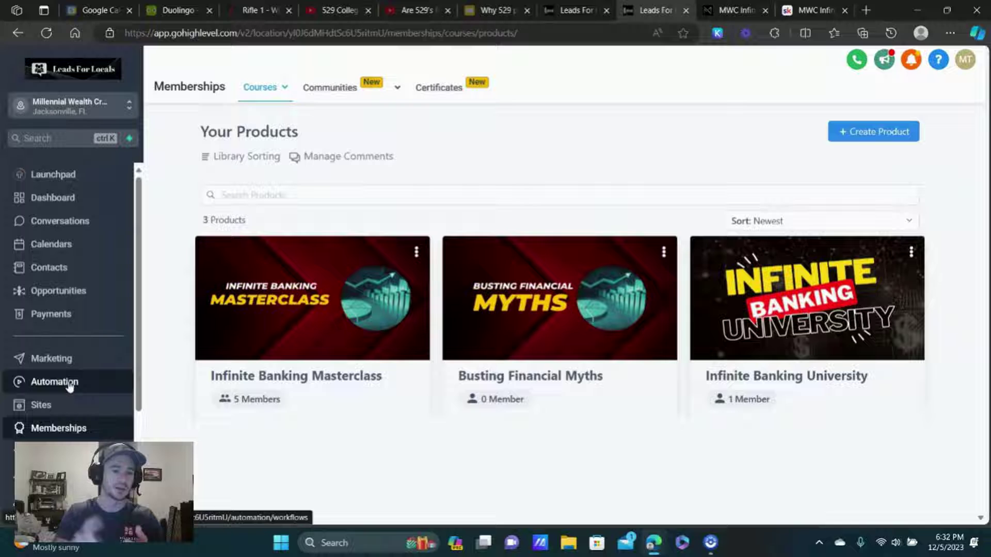
click(795, 5)
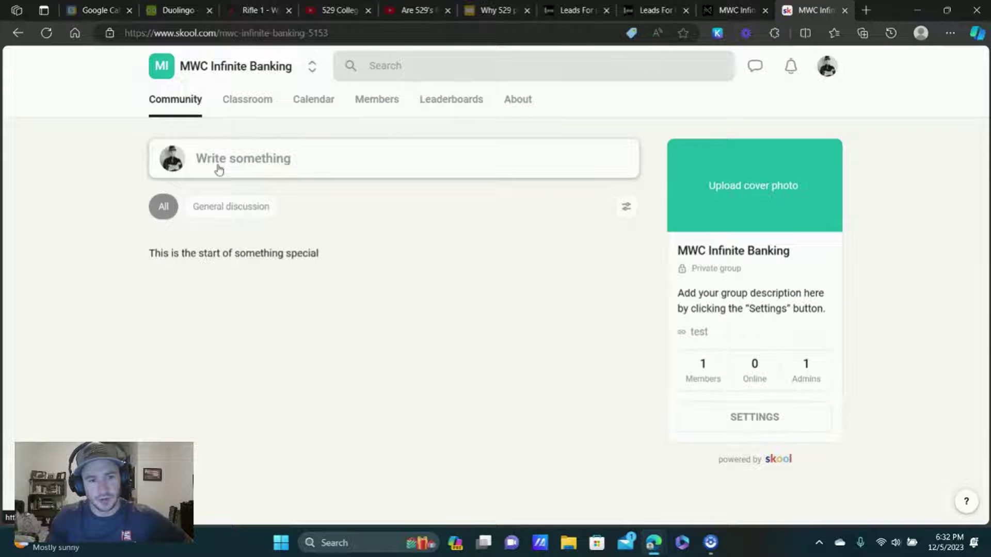
Discard an unwritten community post and cancel creating a new course in the Classroom.
click(238, 158)
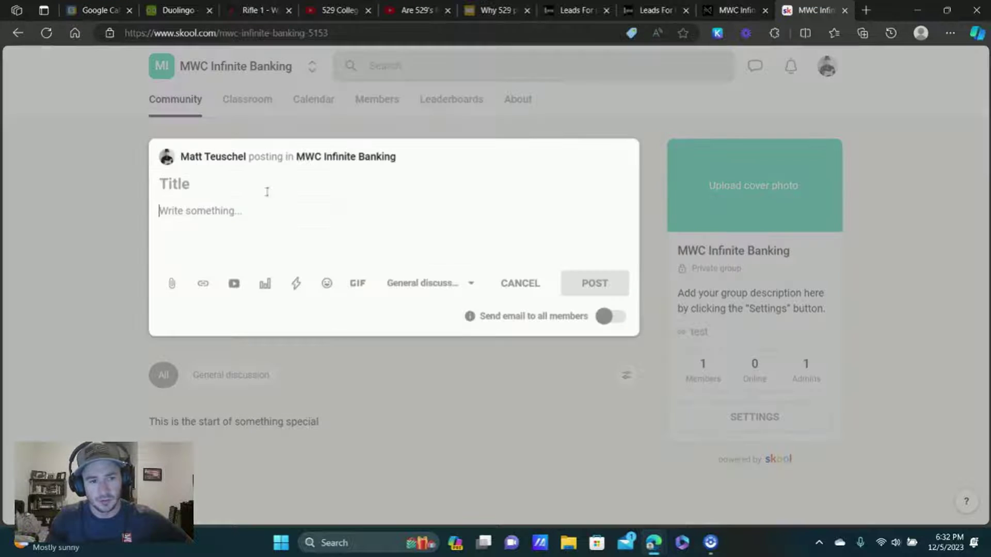
click(890, 122)
click(239, 100)
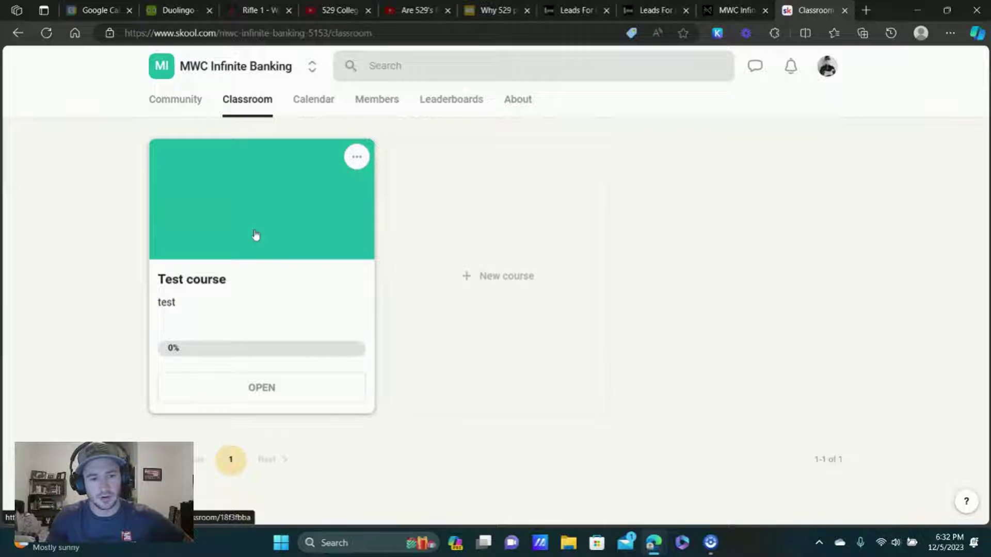
click(480, 277)
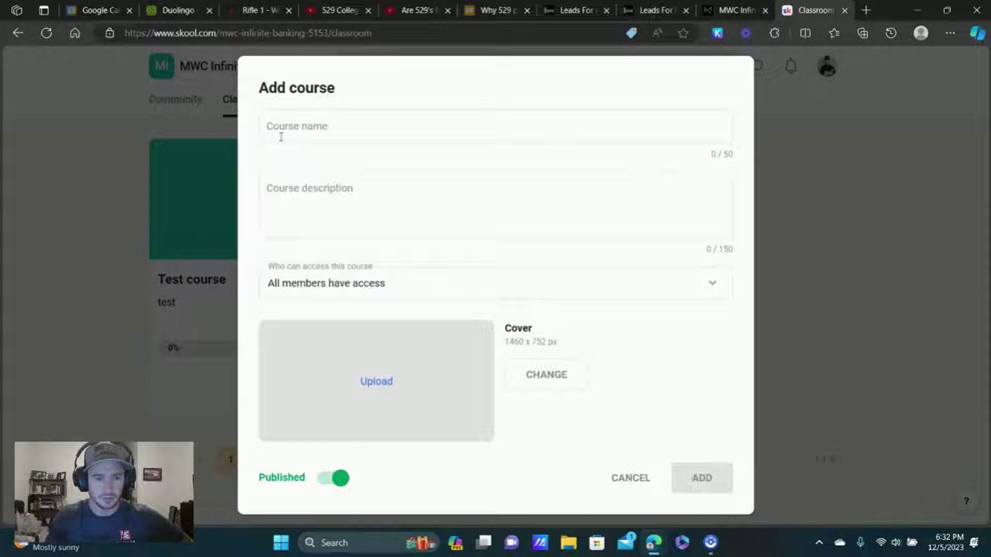
click(630, 478)
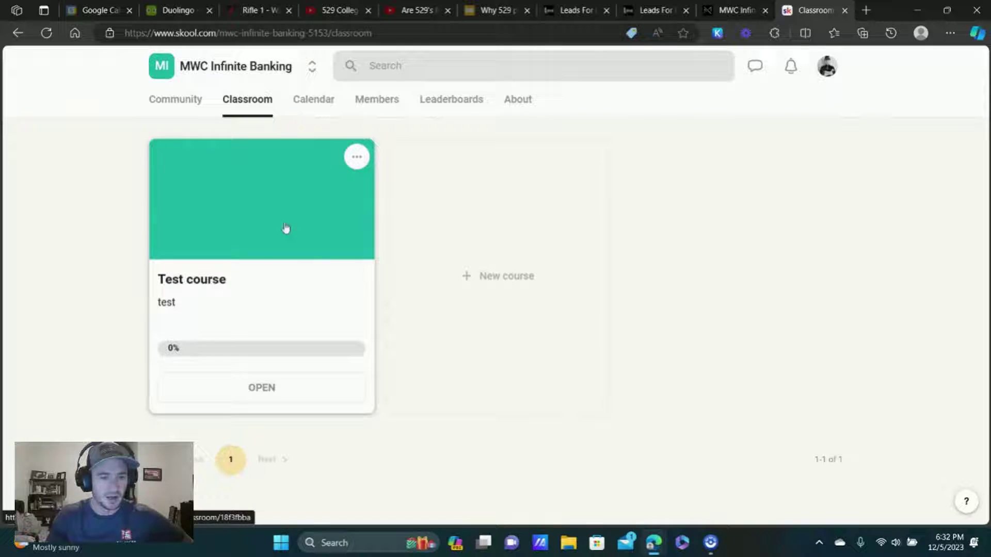
Open the Test course and look at the course and New set options without changing anything.
click(325, 232)
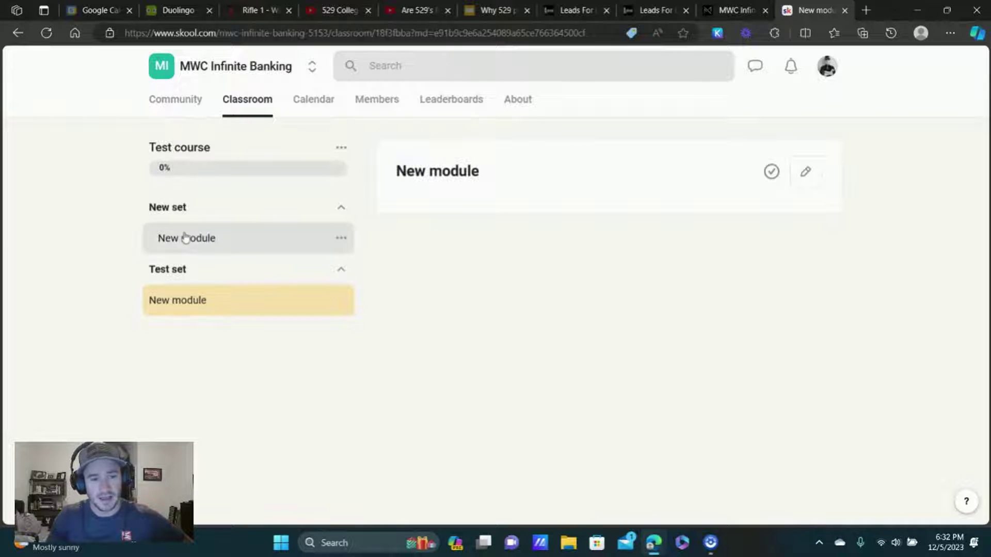
click(341, 149)
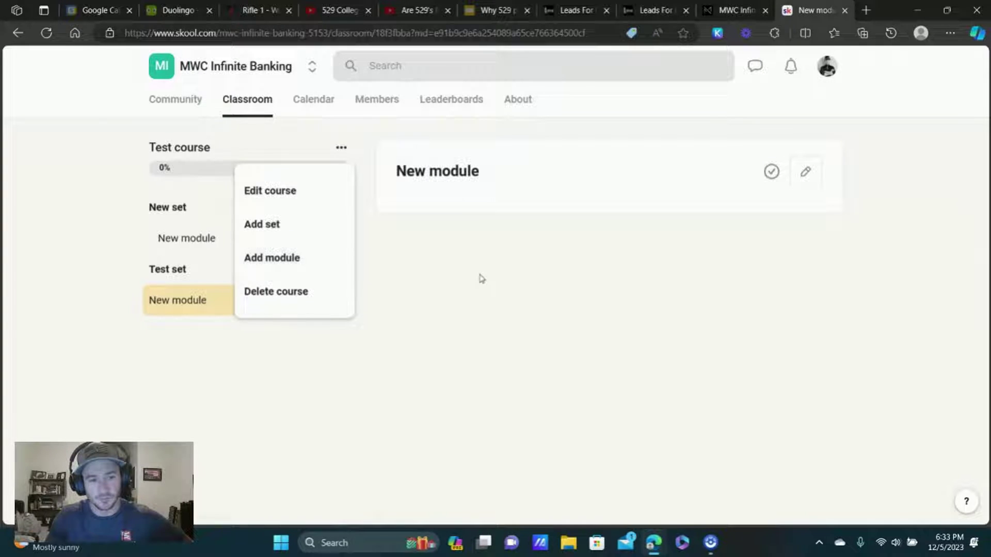
click(465, 278)
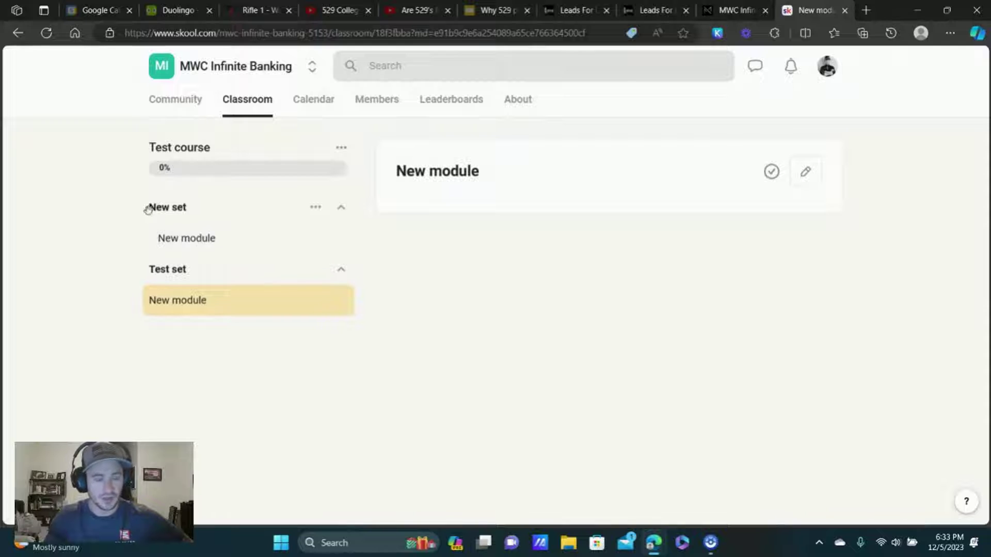
click(326, 210)
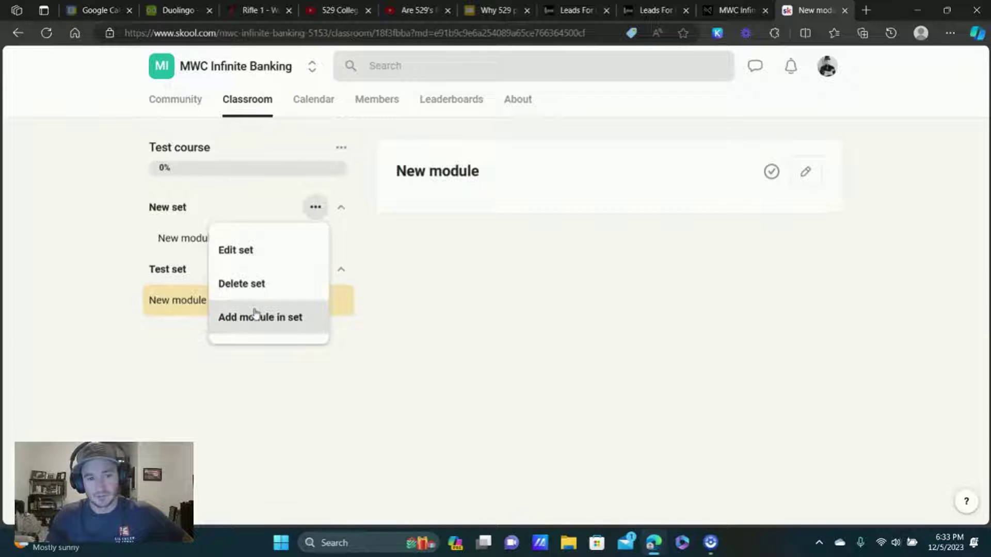
click(497, 210)
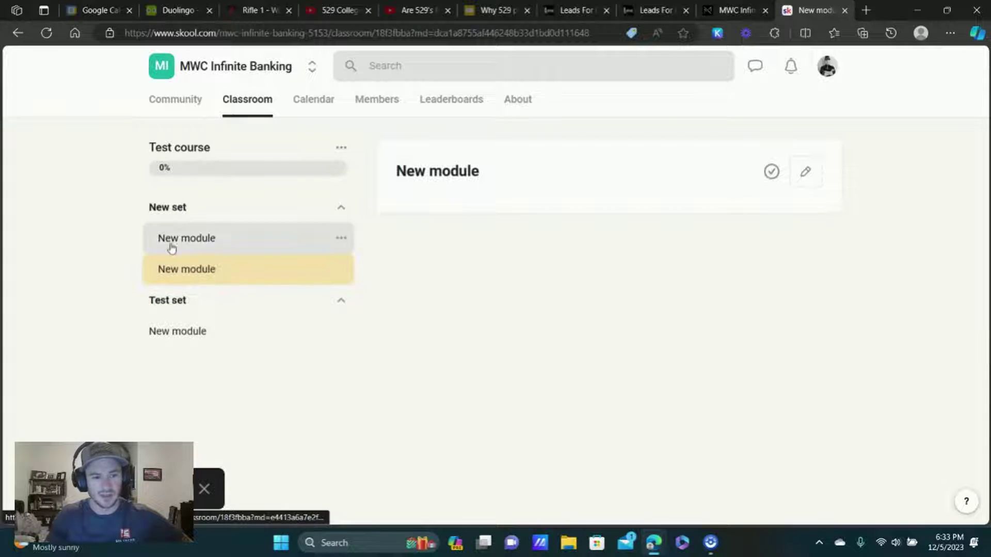
Edit the New module lesson, cancel the add-video prompt, and apply inline code formatting.
click(215, 249)
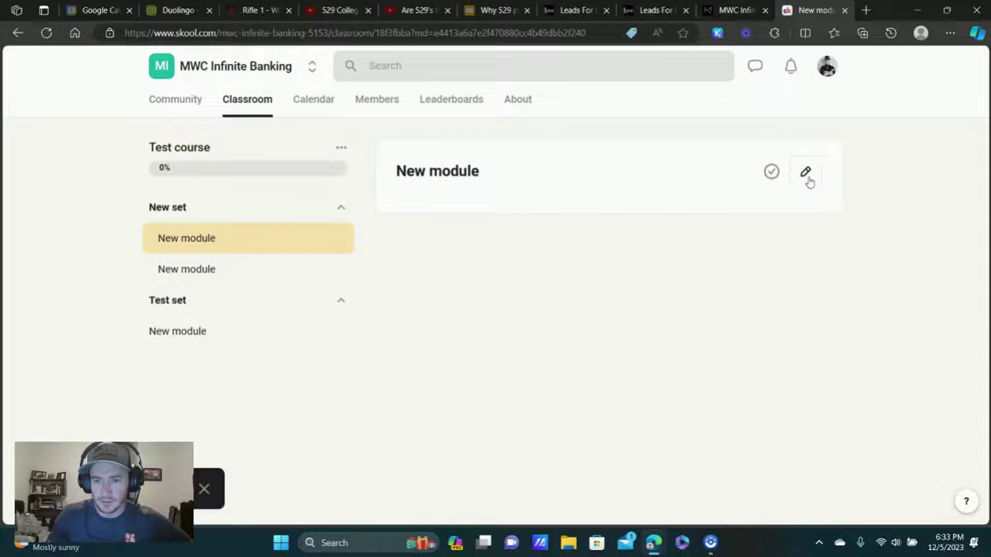
click(807, 175)
scroll(599, 260, down, 2)
click(606, 217)
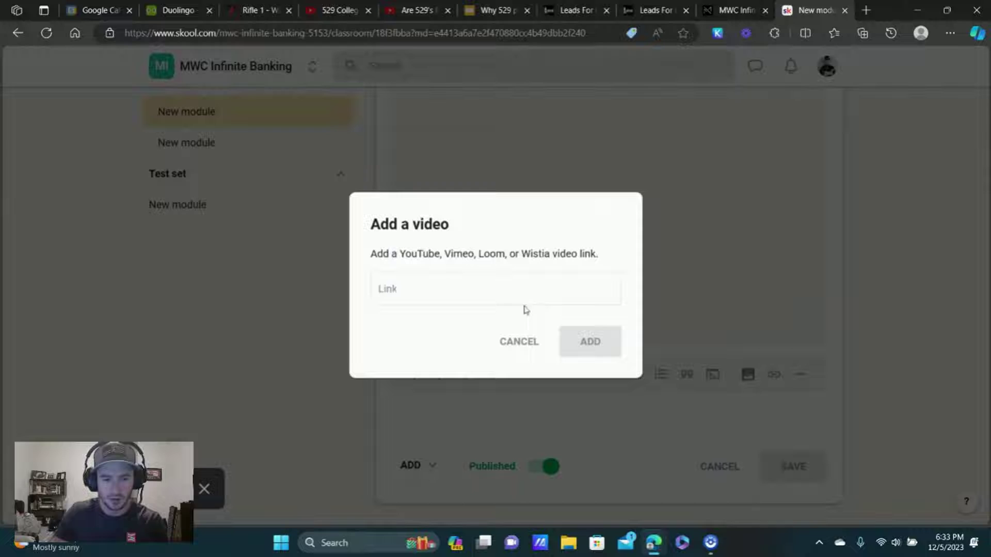
click(519, 342)
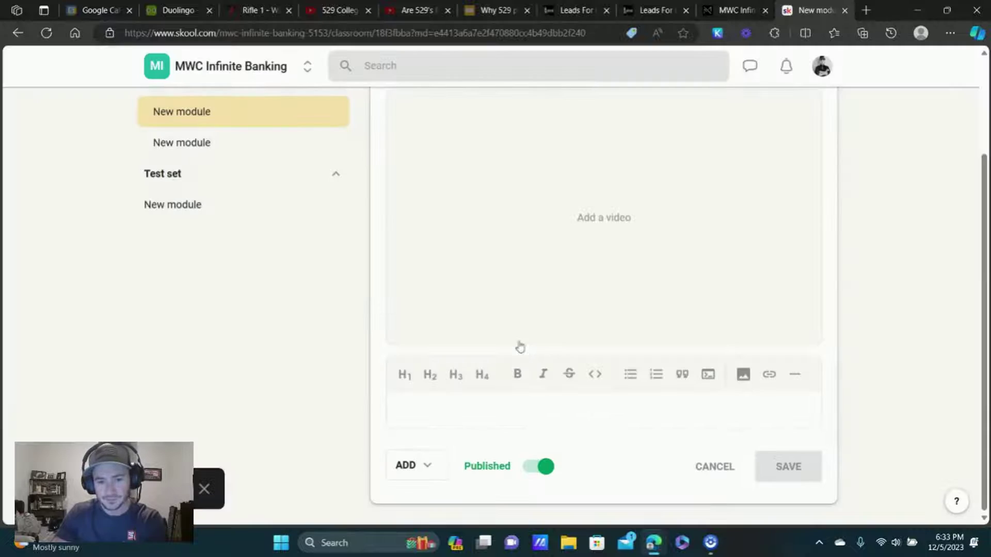
click(595, 375)
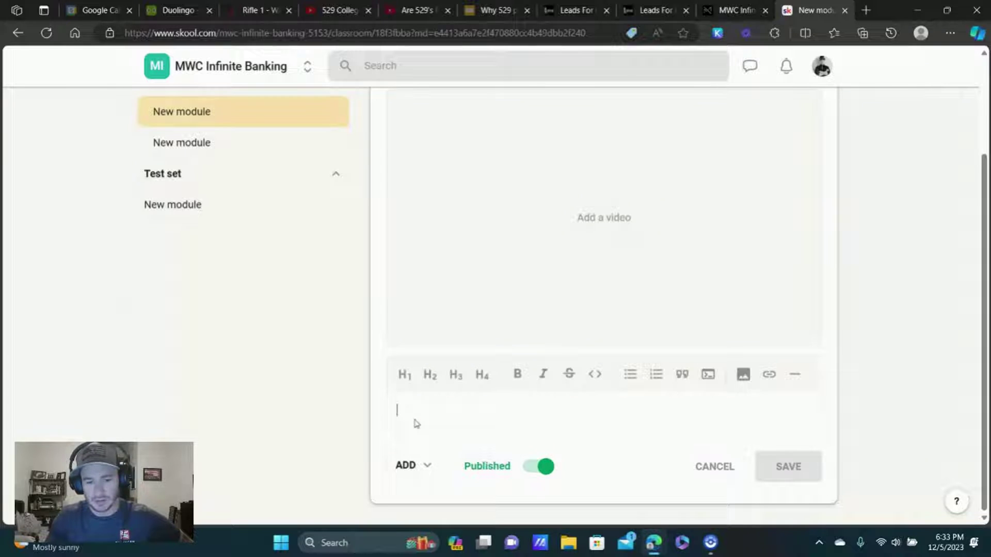
scroll(919, 289, up, 3)
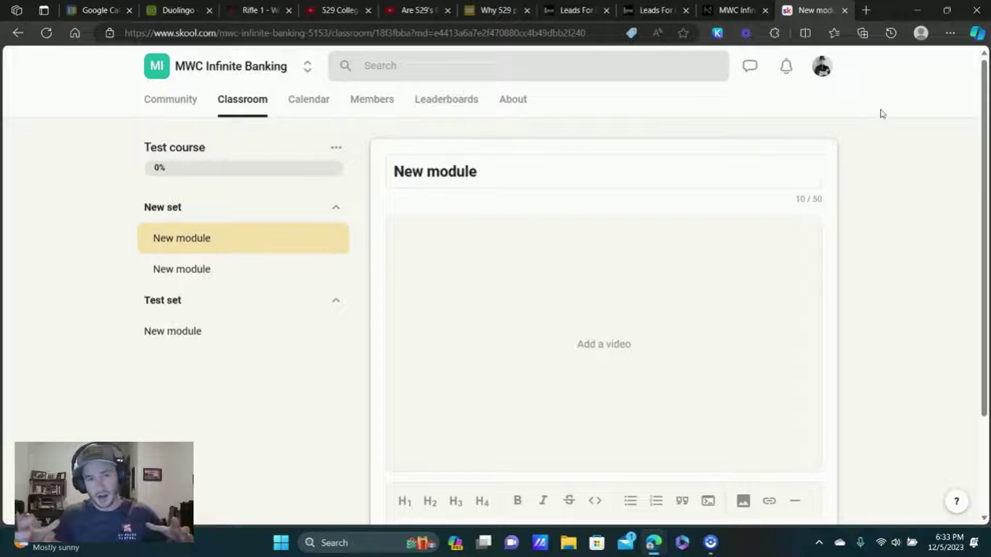
Open and close the community switcher list twice without changing communities.
click(304, 67)
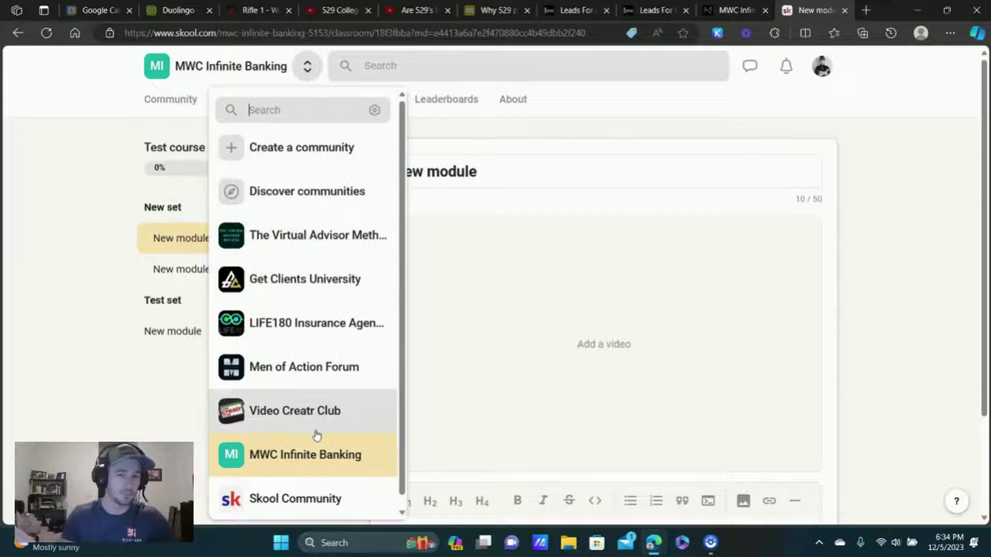
click(872, 138)
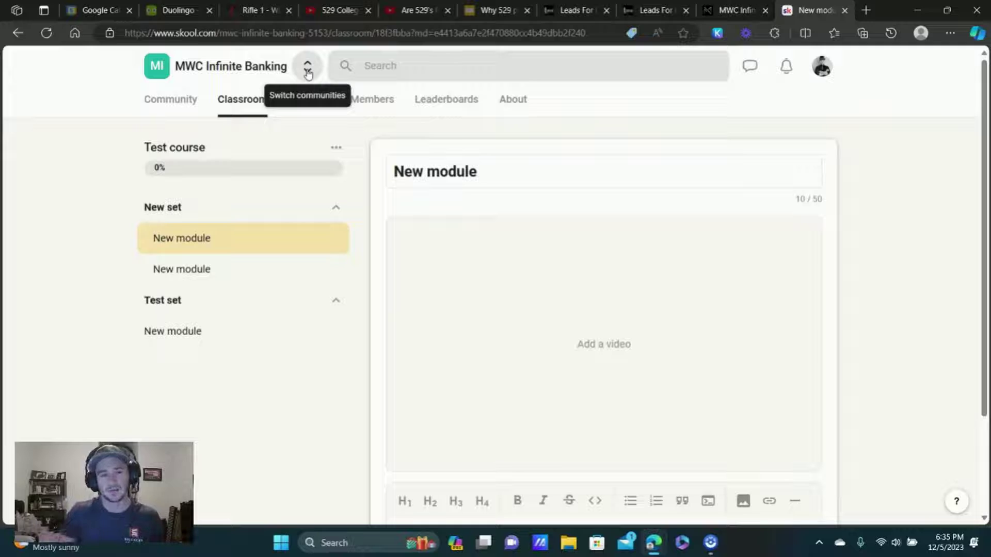
click(307, 66)
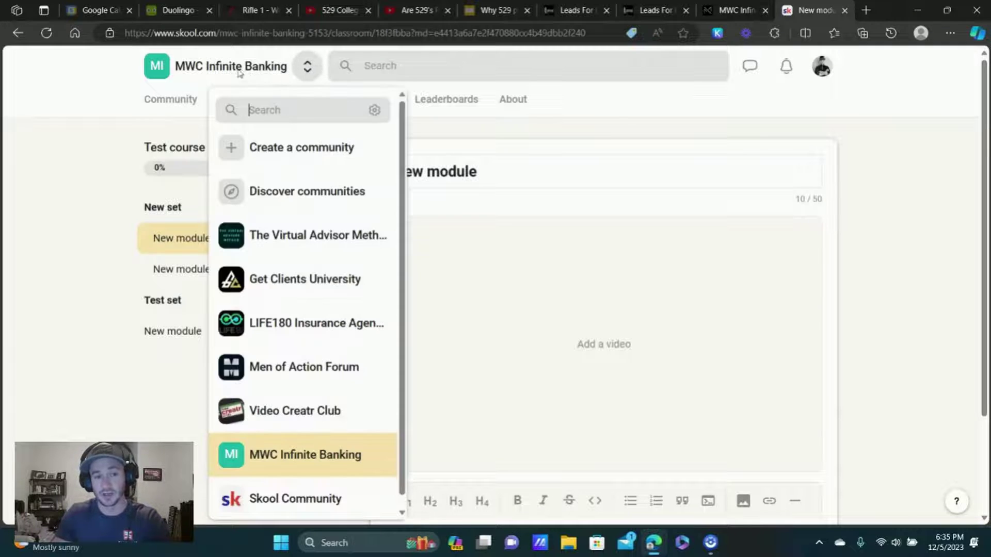
click(308, 67)
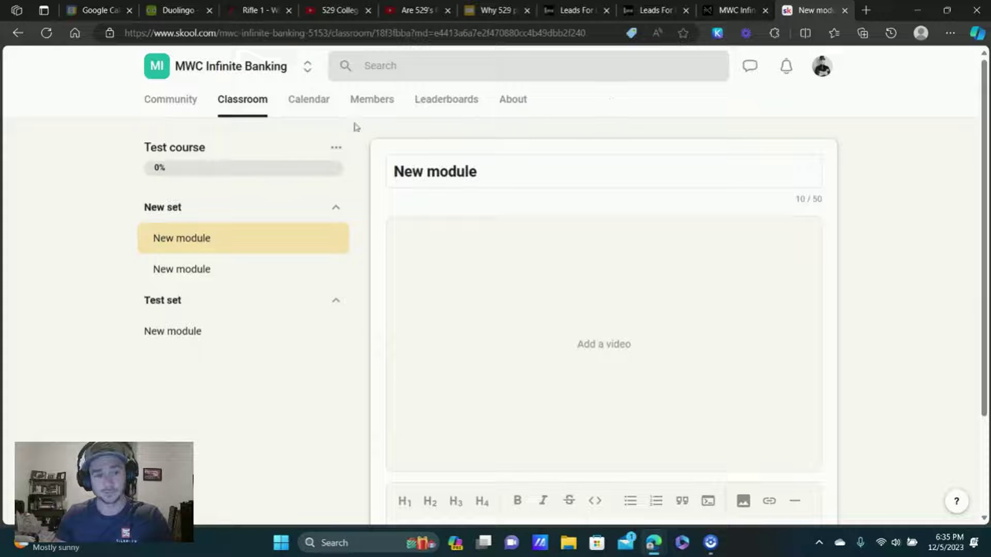
Open the December 2023 Calendar, compare it with the GoHighLevel community page, and come back.
click(310, 102)
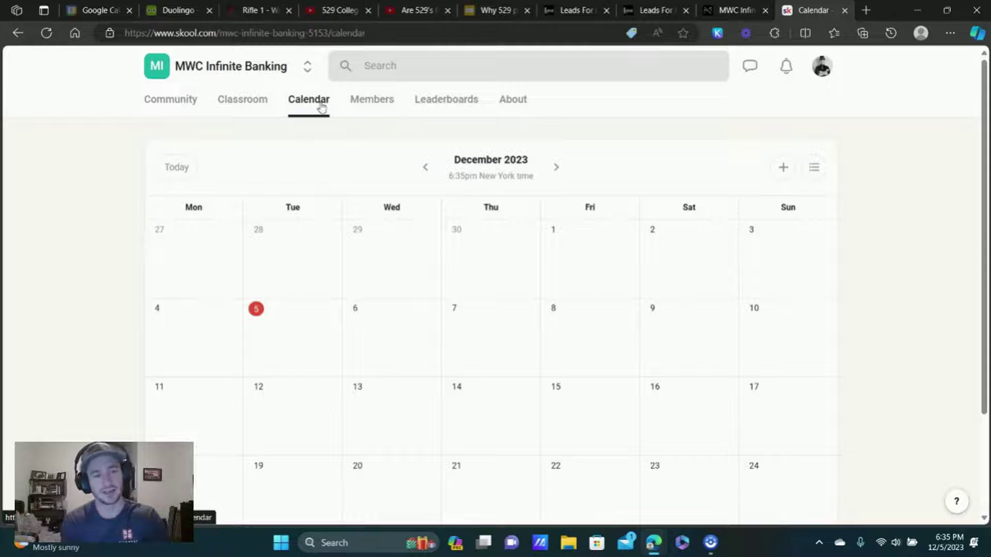
click(733, 10)
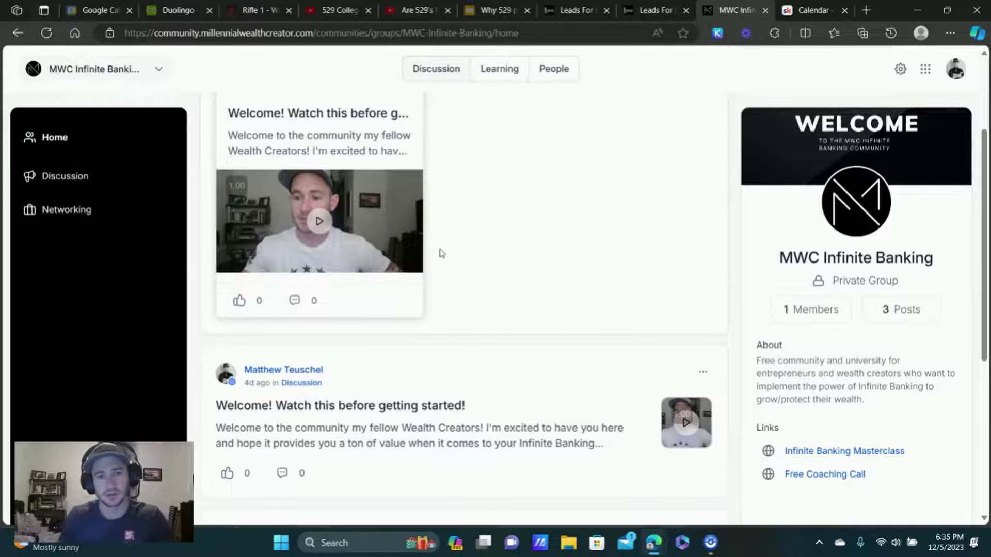
key(ctrl+Tab)
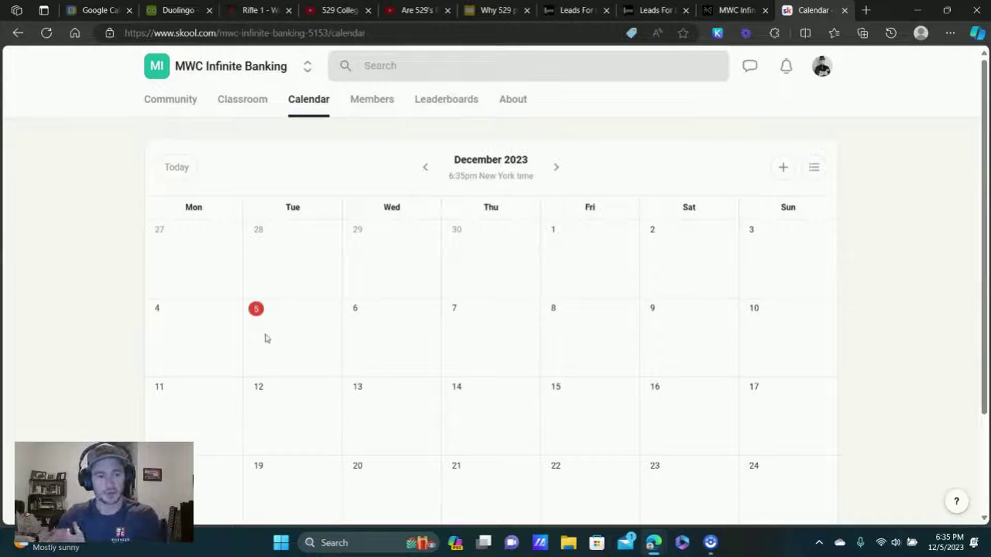
Switch to LIFE180 Insurance Agency and view its Agent Success Training event on the calendar.
click(306, 66)
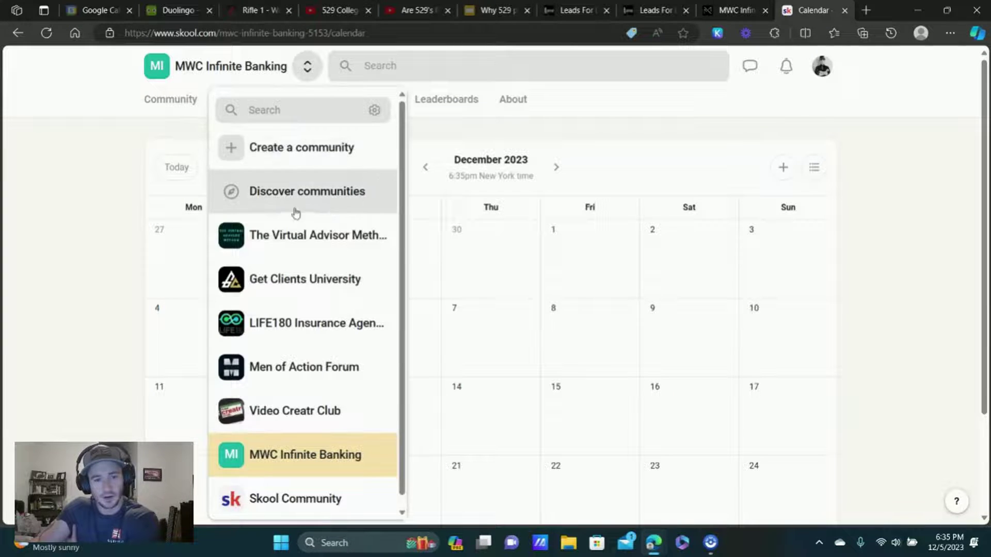
key(Escape)
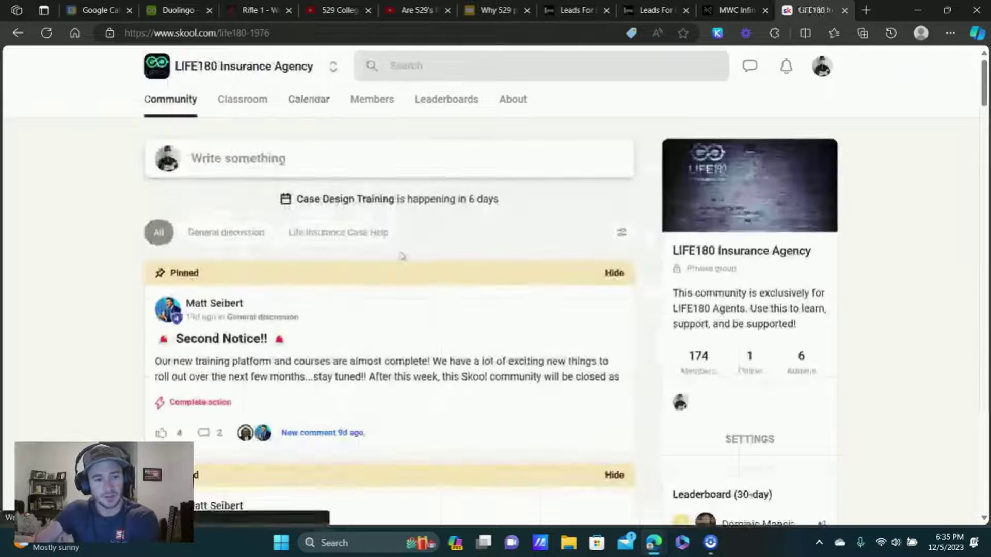
click(293, 99)
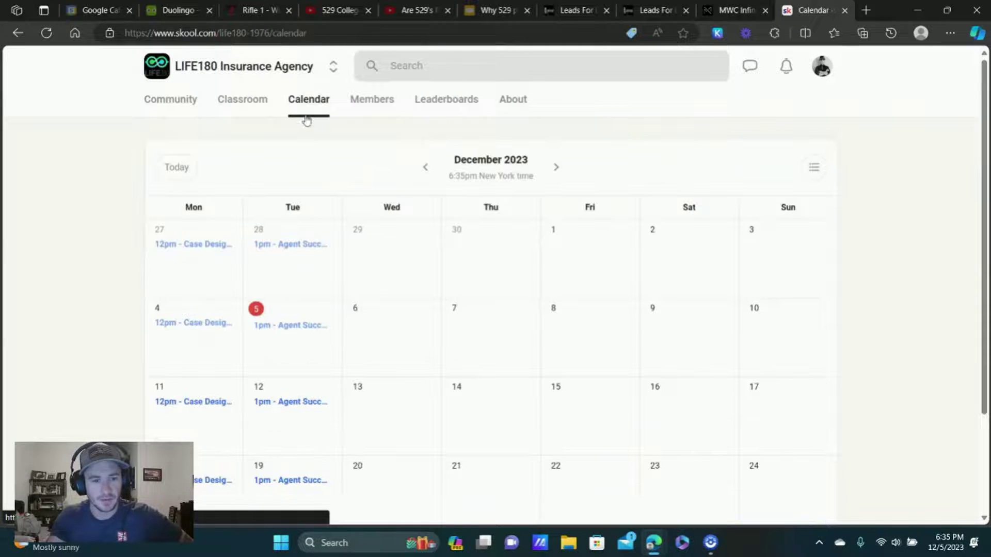
click(301, 405)
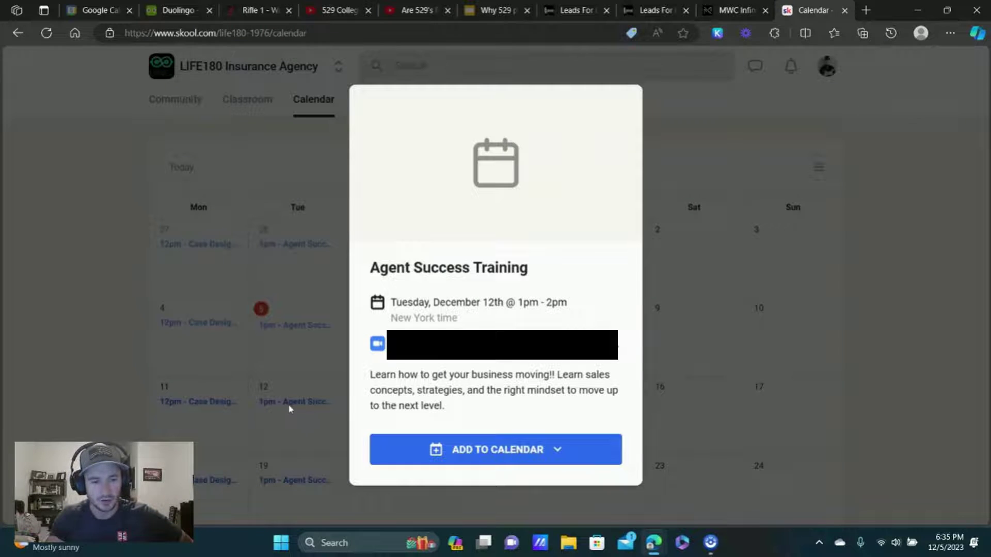
click(809, 175)
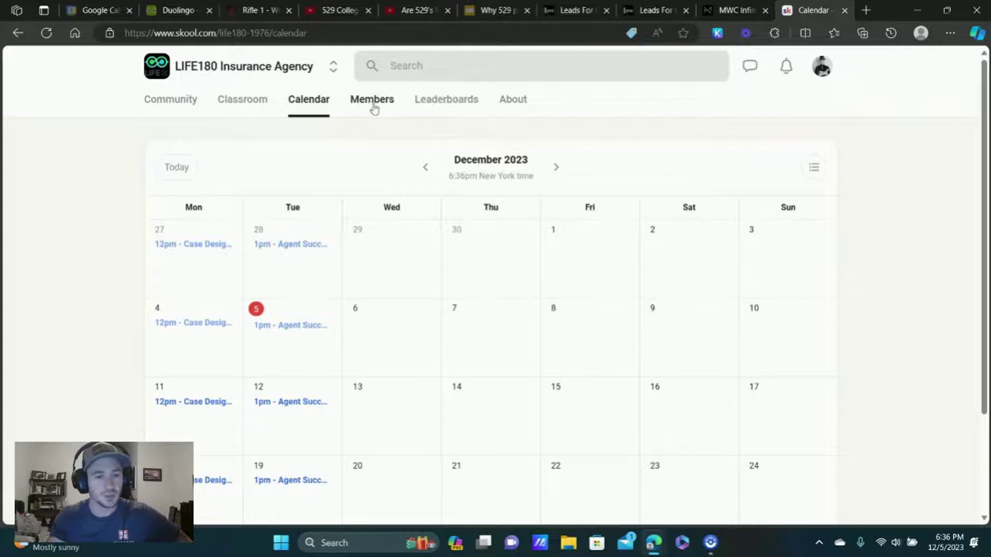
Look over LIFE180's About page, return to its feed, and bring up the community list.
click(517, 102)
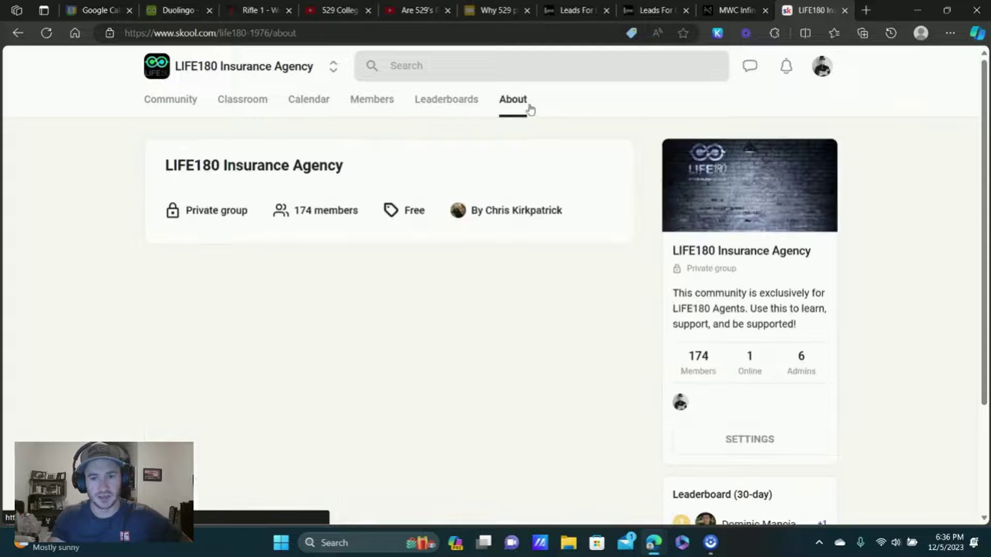
click(277, 68)
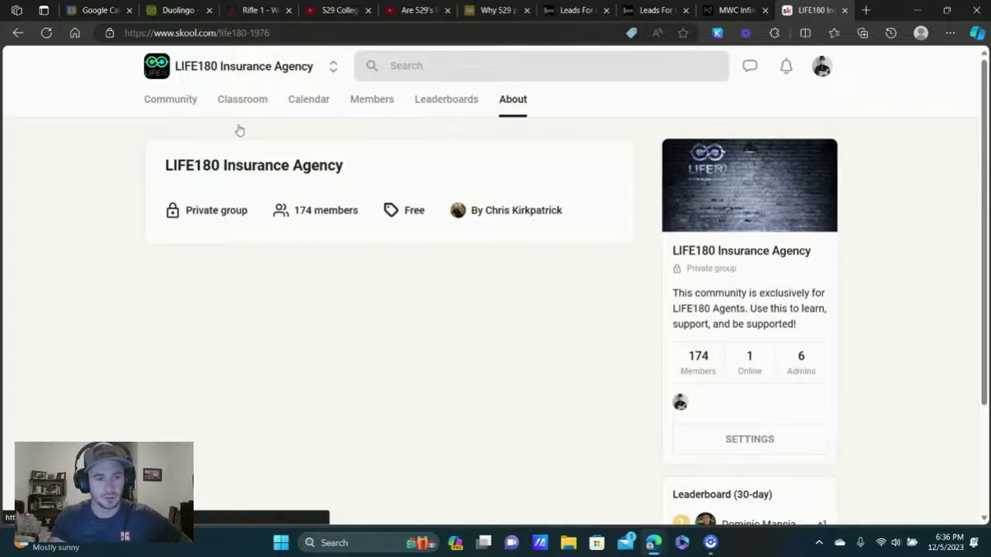
click(333, 66)
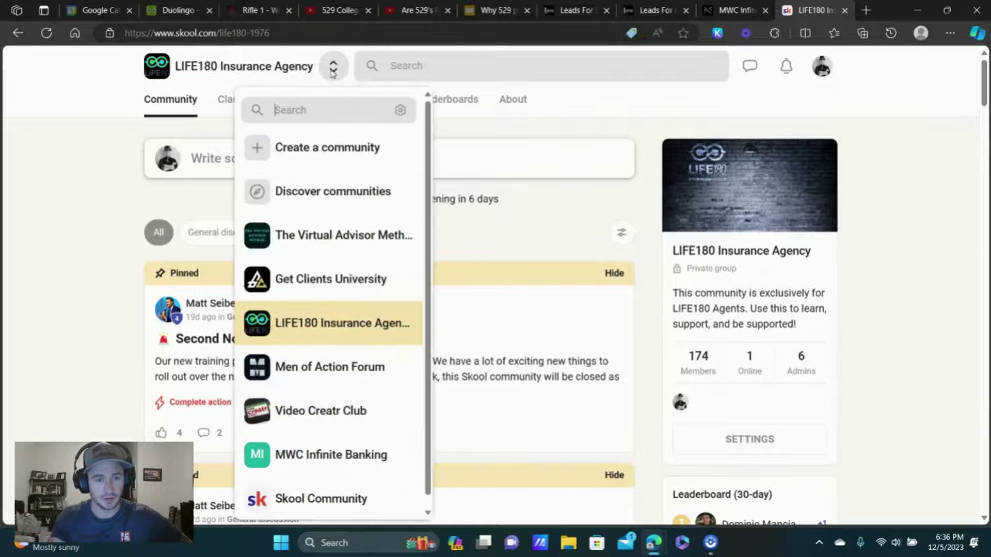
Switch back to MWC Infinite Banking and scroll through its About page.
click(341, 406)
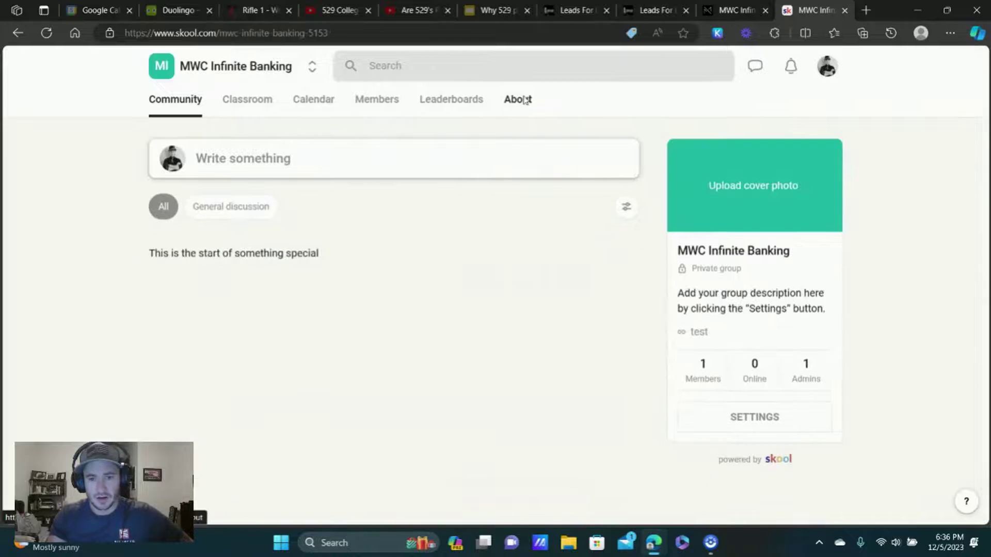
click(516, 100)
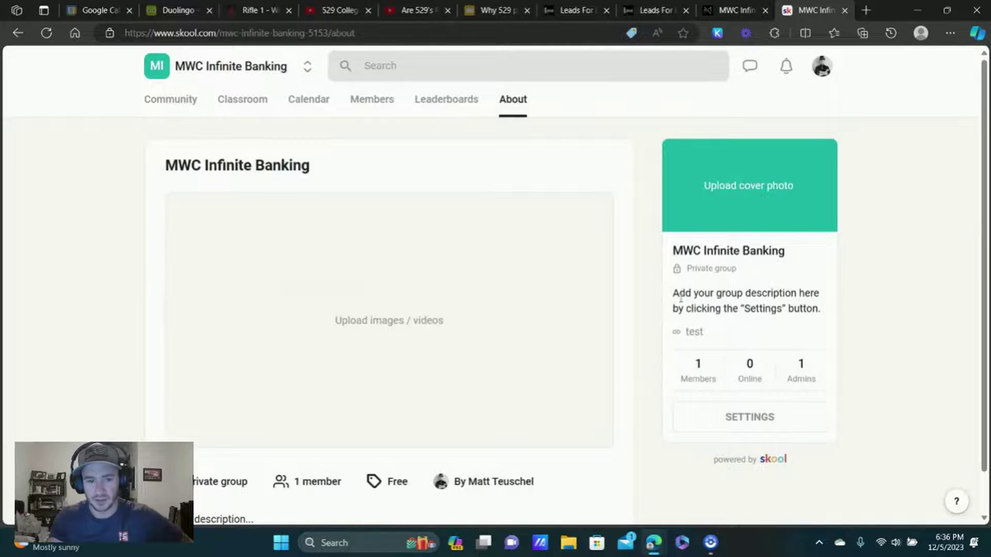
scroll(274, 155, down, 1)
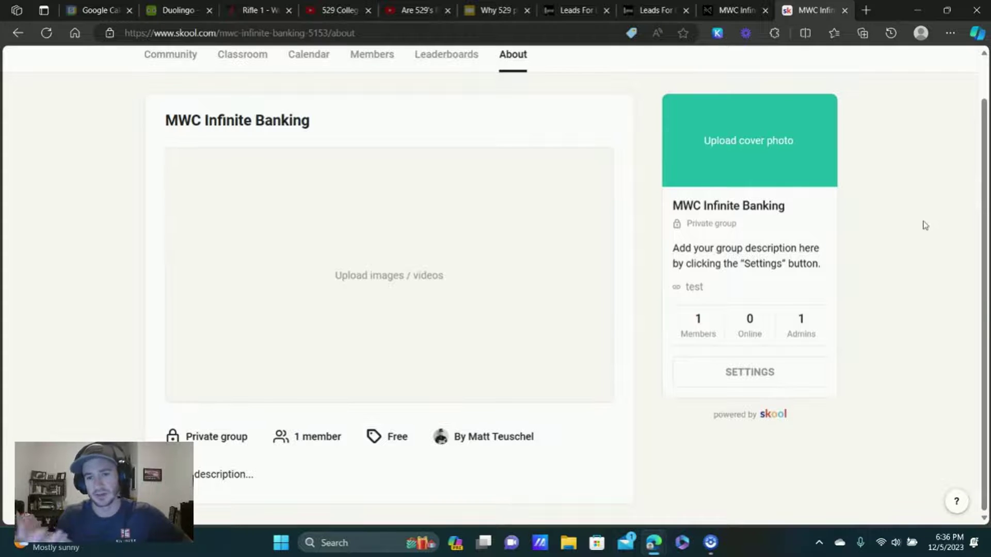
Look through the group's General settings, then close the settings without changes.
click(762, 377)
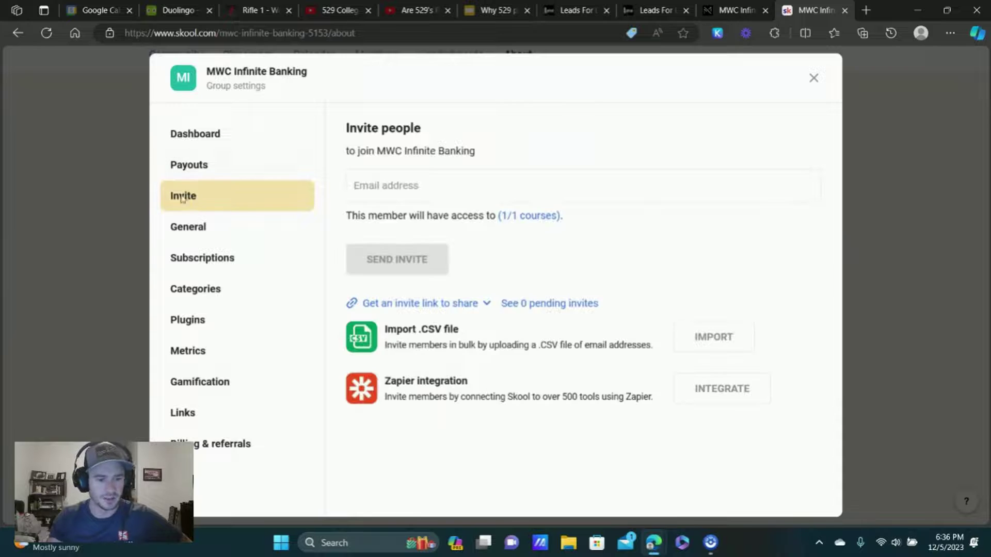
click(199, 230)
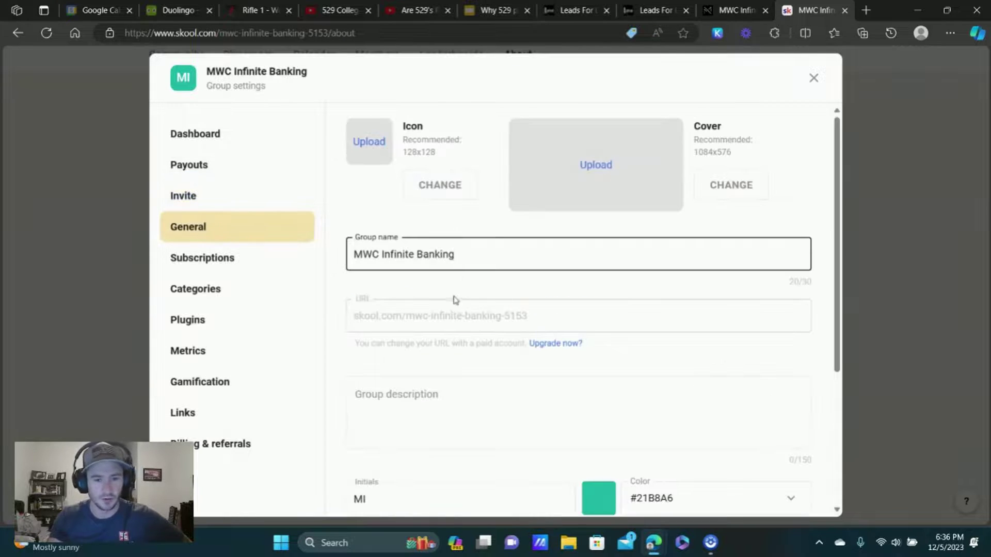
scroll(419, 265, down, 2)
scroll(380, 268, down, 2)
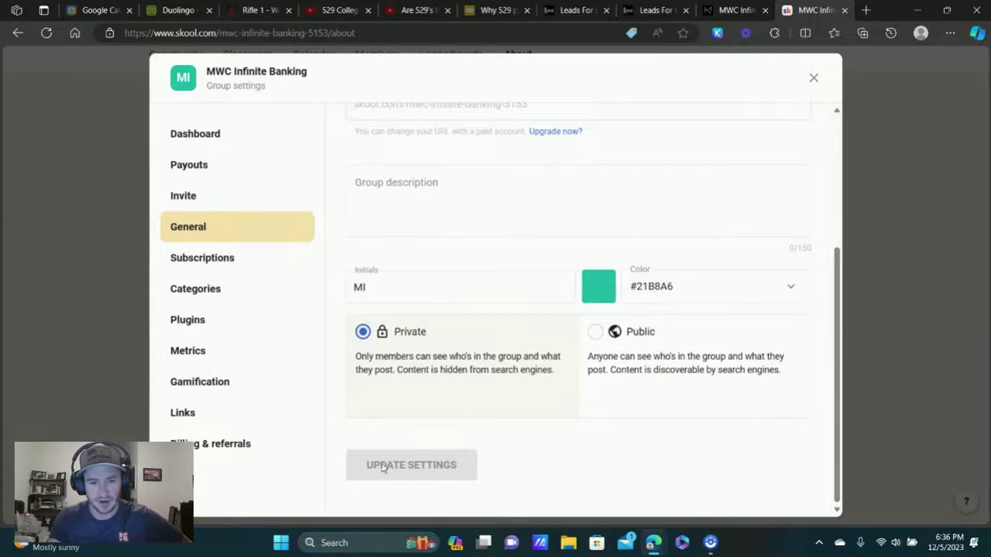
scroll(632, 279, up, 4)
scroll(632, 280, up, 1)
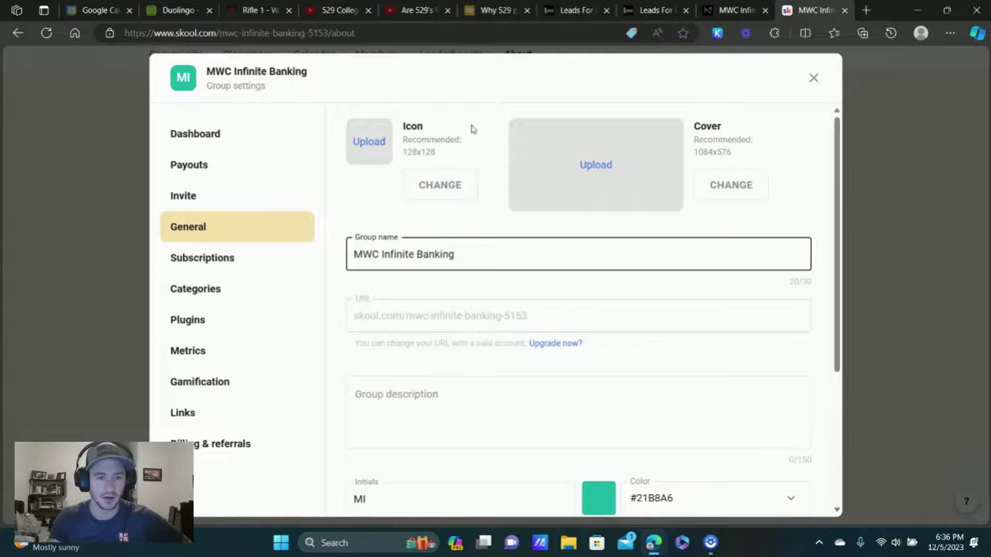
click(814, 77)
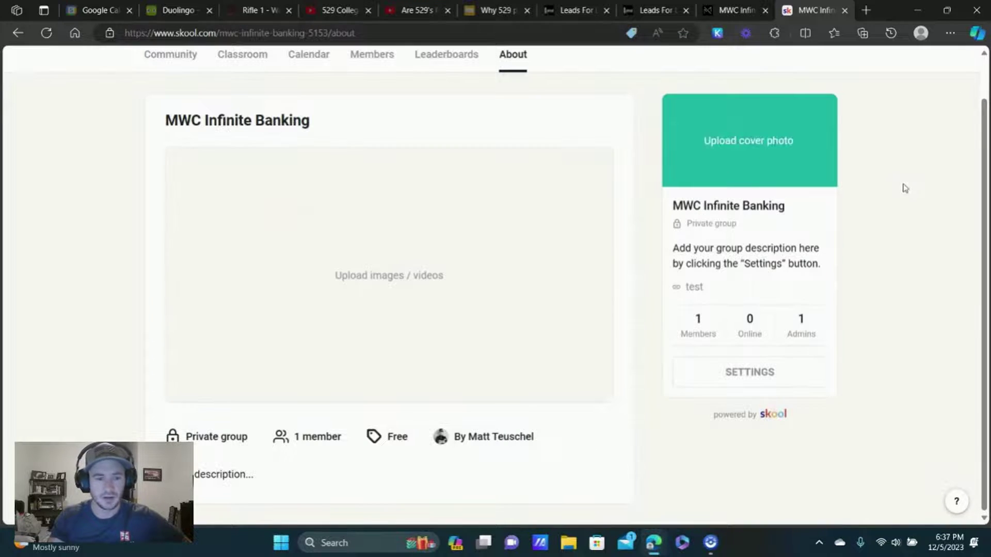
scroll(904, 189, up, 1)
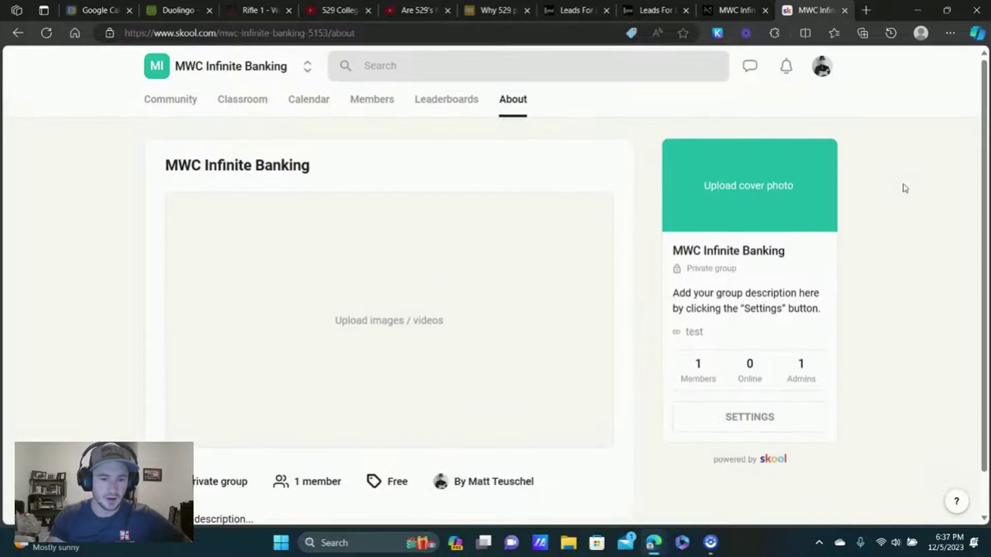
click(824, 75)
click(911, 128)
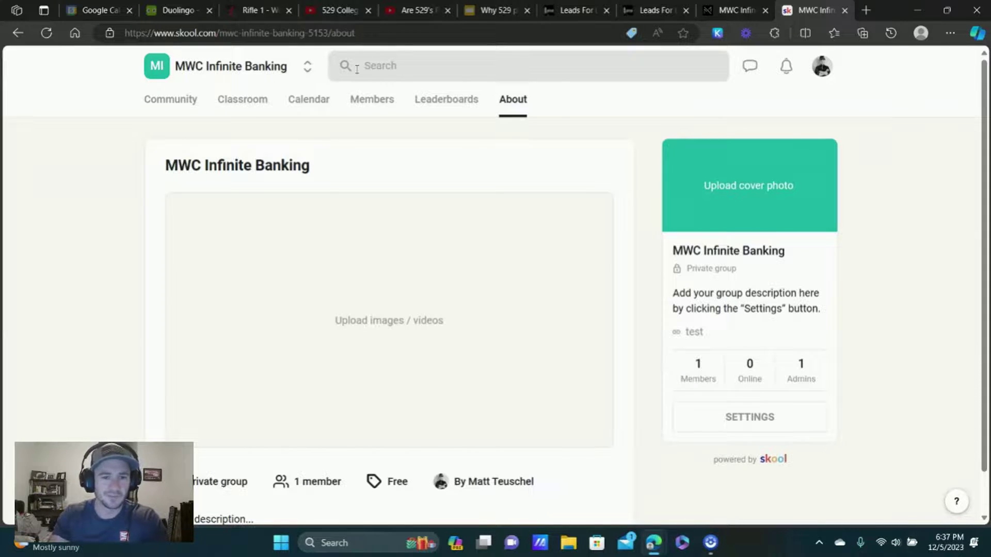
Bring up the GoHighLevel MWC Infinite Banking community home with its welcome video posts.
click(739, 7)
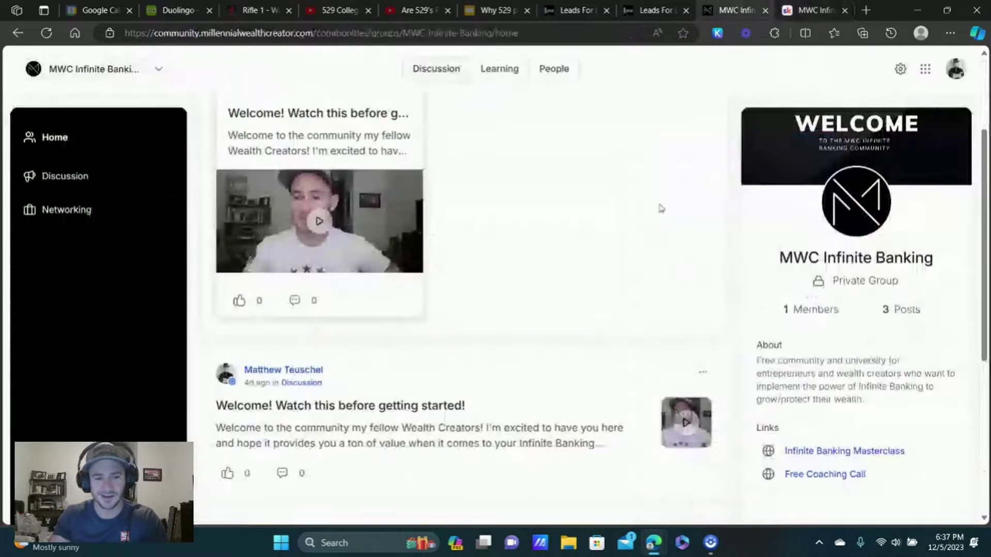